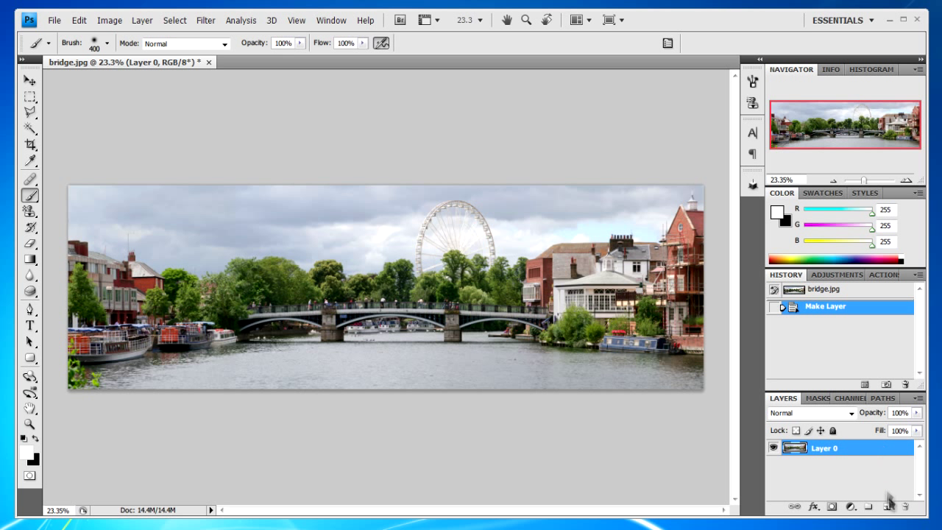
# - Duplicate Layer 0 to create Layer 0 copy above the original bridge photo
pyautogui.moveTo(863, 452); pyautogui.dragTo(888, 507)
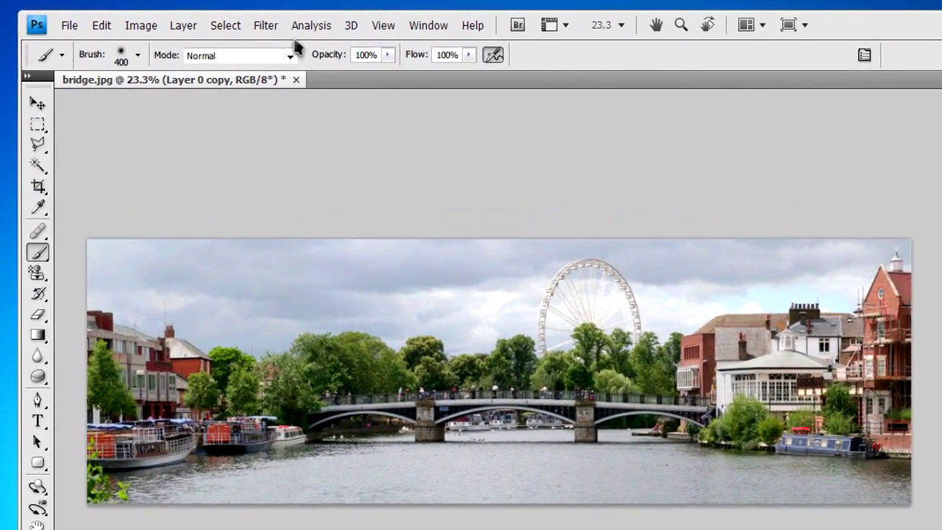
# - Apply a Gaussian Blur of about 2 pixels radius to Layer 0 copy
pyautogui.click(210, 23)
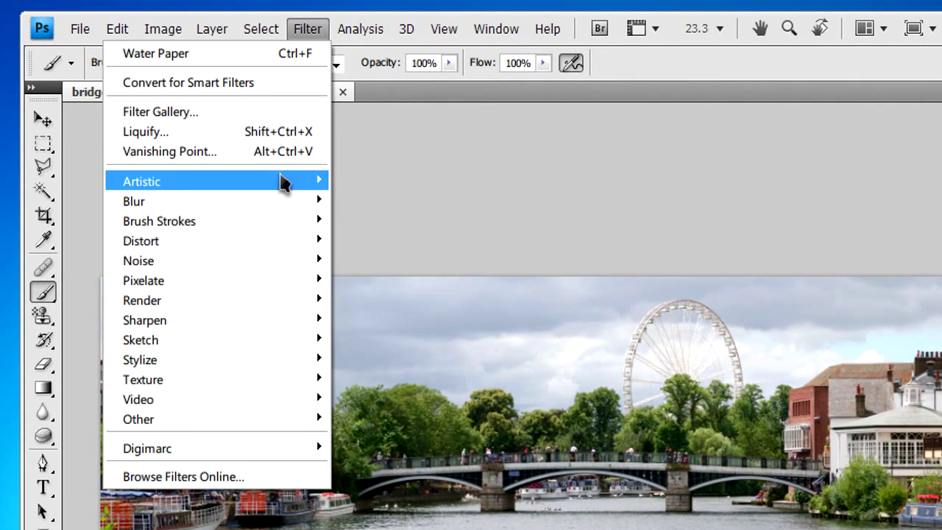
pyautogui.moveTo(285, 200)
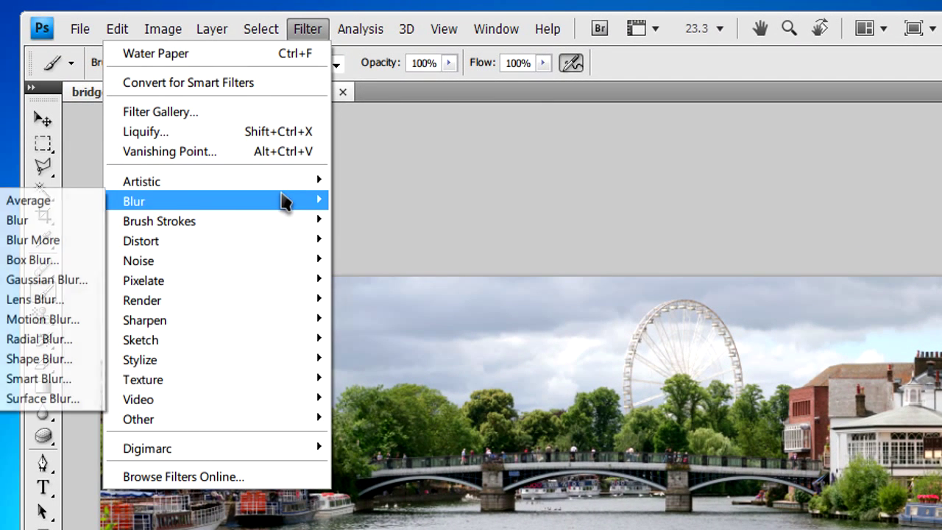
pyautogui.click(74, 279)
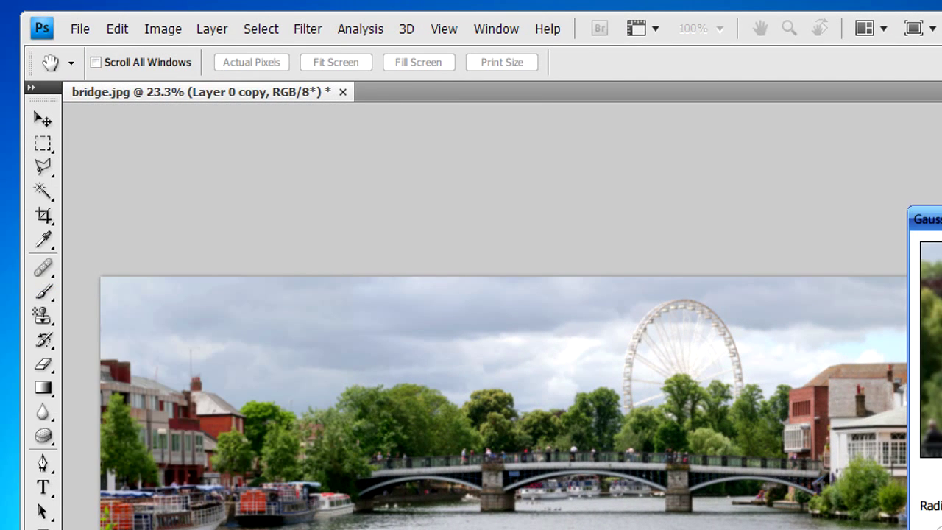
pyautogui.moveTo(939, 221); pyautogui.dragTo(876, 224)
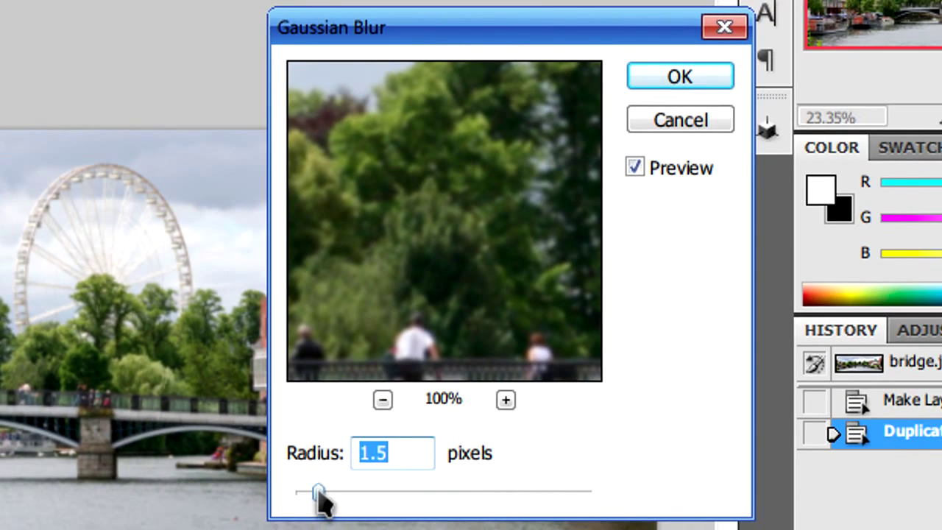
pyautogui.moveTo(321, 503); pyautogui.dragTo(328, 502)
pyautogui.click(658, 84)
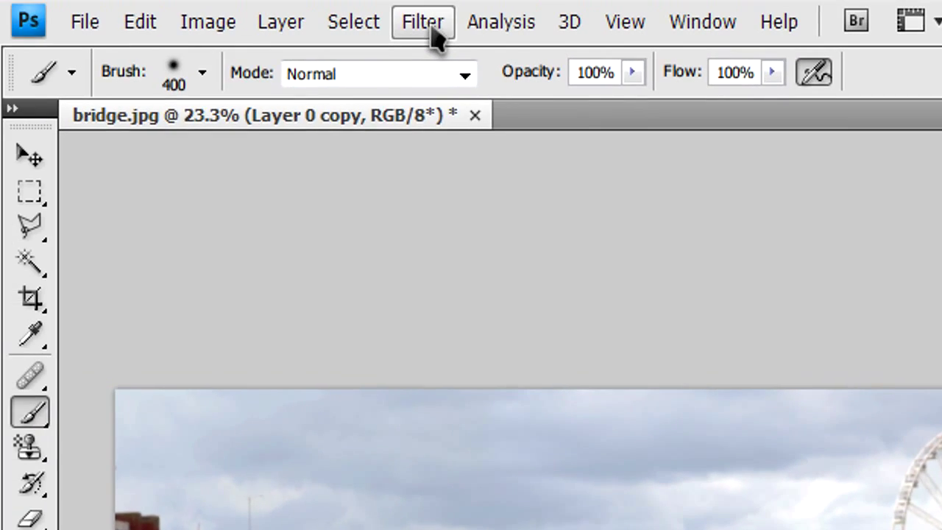
# - Run Stylize > Find Edges on Layer 0 copy, then desaturate it to grey outlines
pyautogui.click(430, 25)
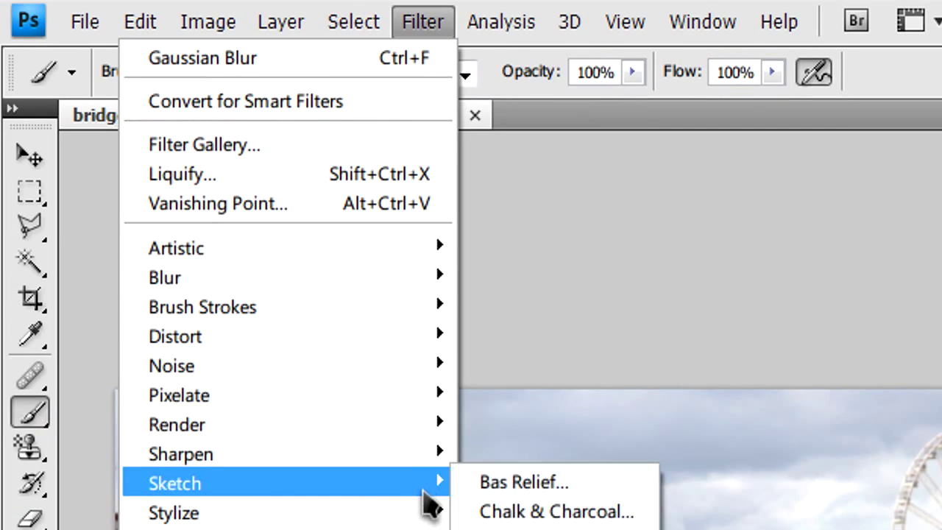
pyautogui.moveTo(433, 526)
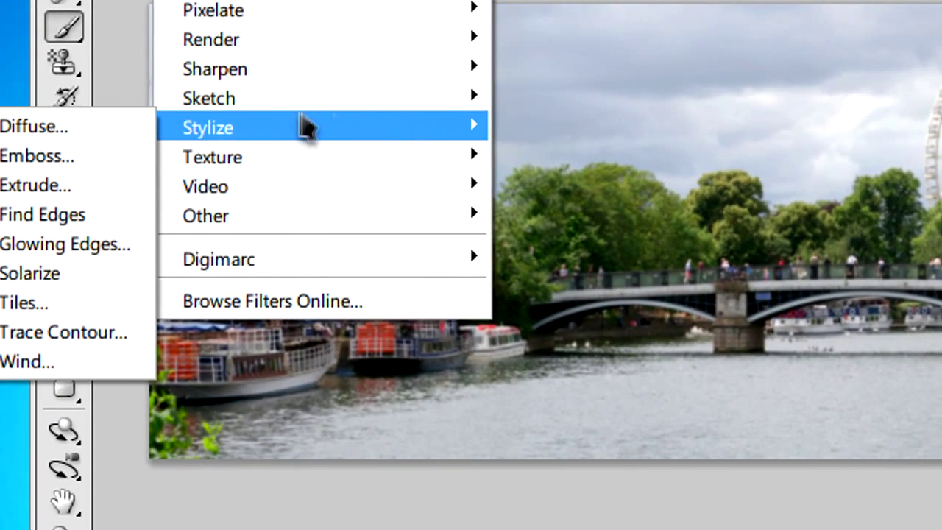
pyautogui.click(99, 214)
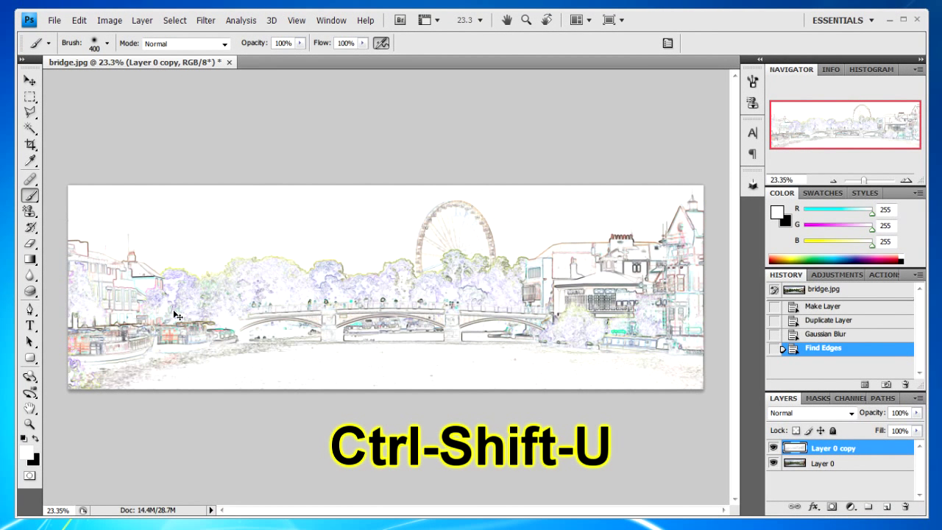
pyautogui.hotkey('ctrl', 'shift', 'u')
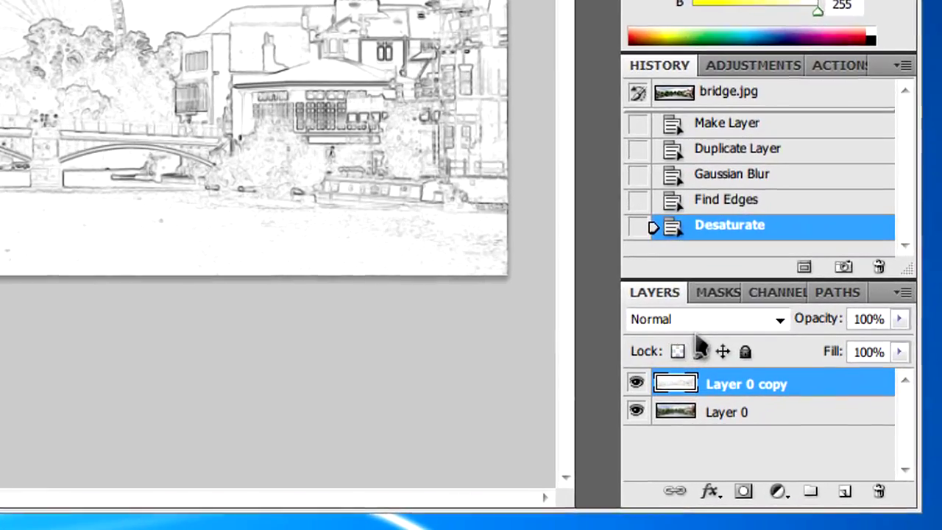
# - Set Layer 0 copy's blend mode to Overlay and its opacity to 81%
pyautogui.click(808, 413)
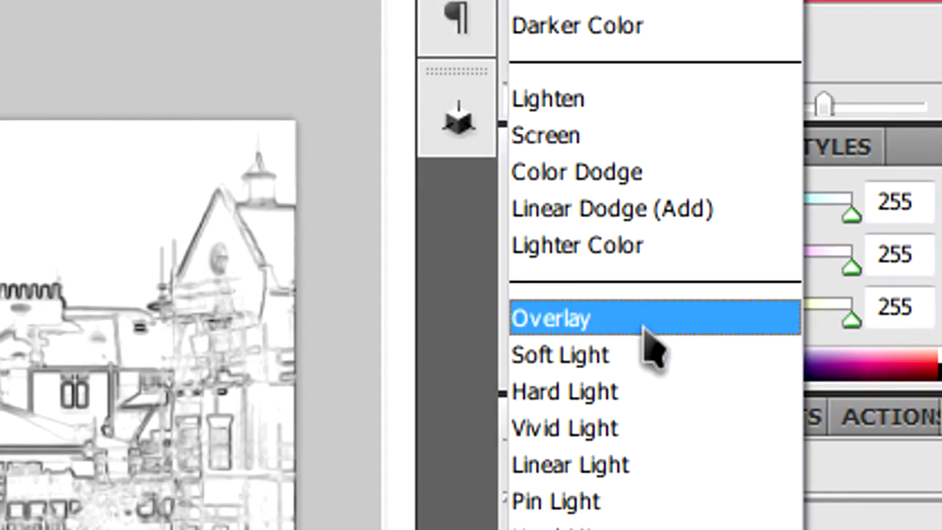
pyautogui.click(686, 0)
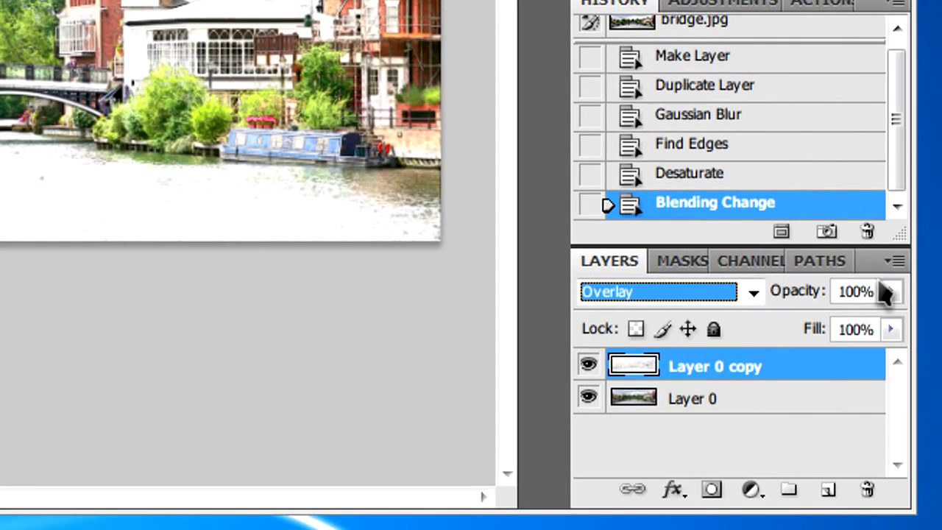
pyautogui.click(889, 290)
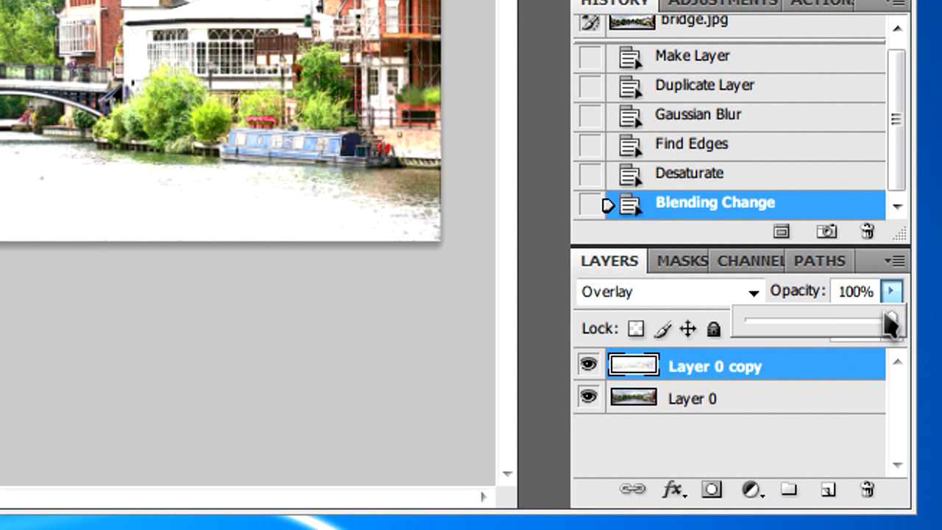
pyautogui.moveTo(888, 319); pyautogui.dragTo(869, 324)
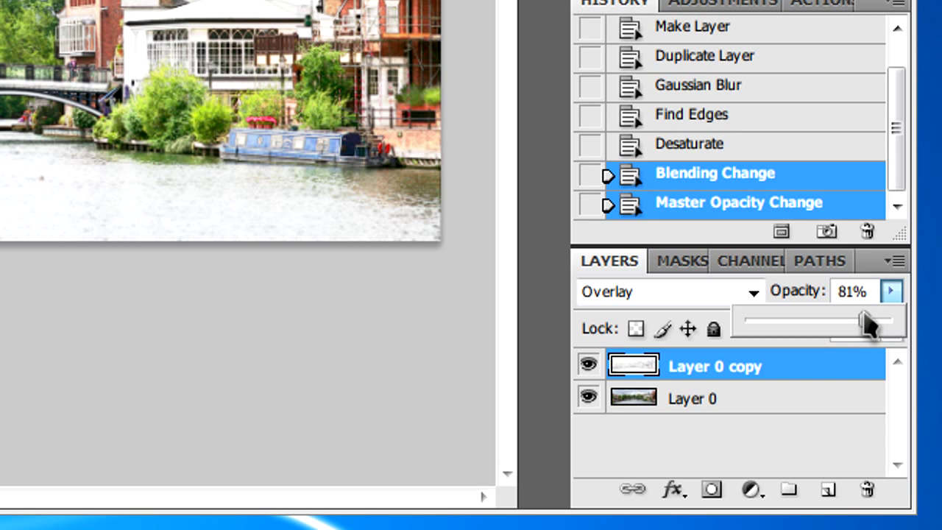
pyautogui.click(832, 376)
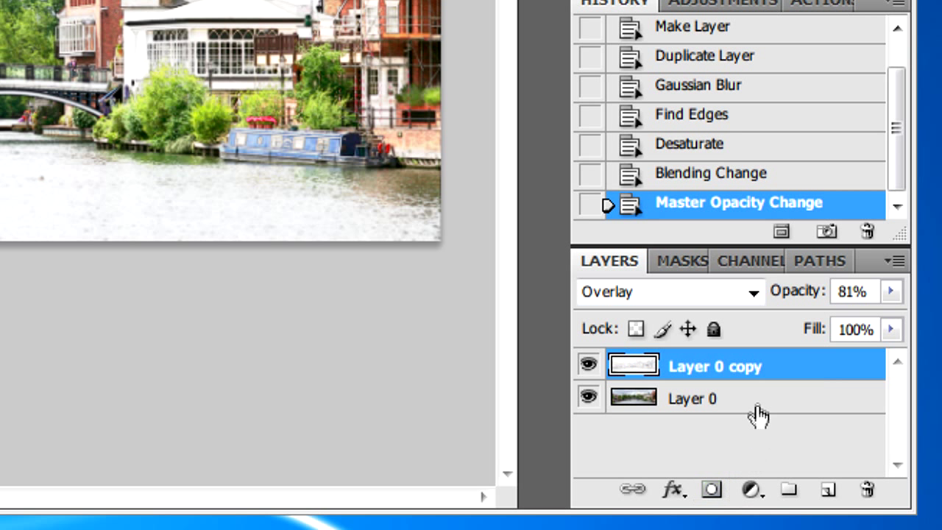
# - Merge the visible layers into one and set the brush size to 200 pixels
pyautogui.hotkey('ctrl', 'shift', 'e')
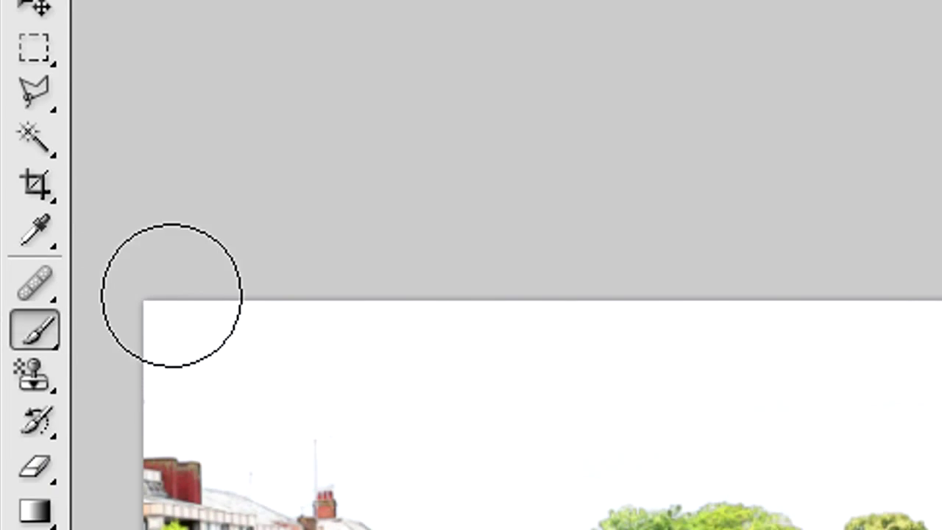
pyautogui.press('[')
pyautogui.press('[')
pyautogui.press('[')
pyautogui.press('[')
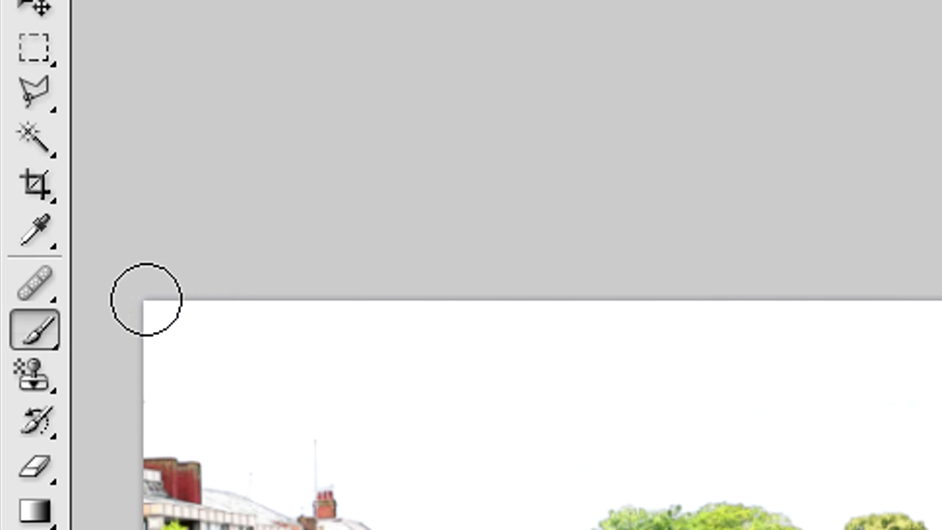
pyautogui.press(']')
pyautogui.press(']')
pyautogui.press('[')
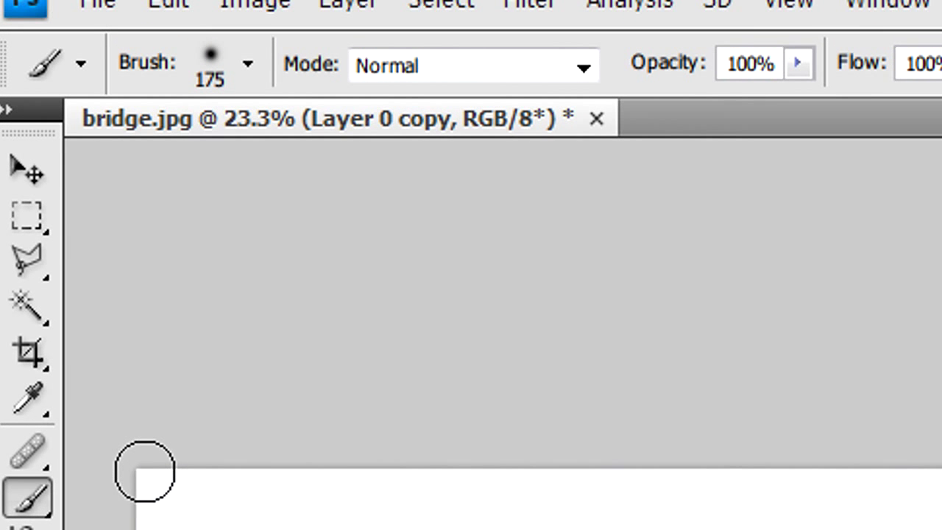
pyautogui.press(']')
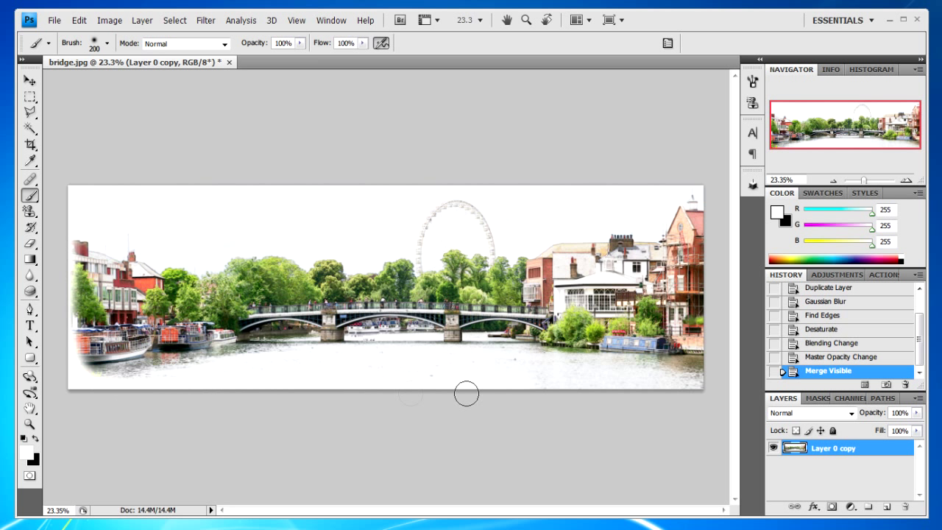
# - Paint white over the bottom-right corner, the top edge and the left edge to fade them
pyautogui.moveTo(621, 390)
pyautogui.mouseDown()
pyautogui.moveTo(730, 366)
pyautogui.moveTo(682, 371)
pyautogui.moveTo(702, 304)
pyautogui.moveTo(696, 196)
pyautogui.moveTo(606, 177)
pyautogui.moveTo(355, 196)
pyautogui.mouseUp()
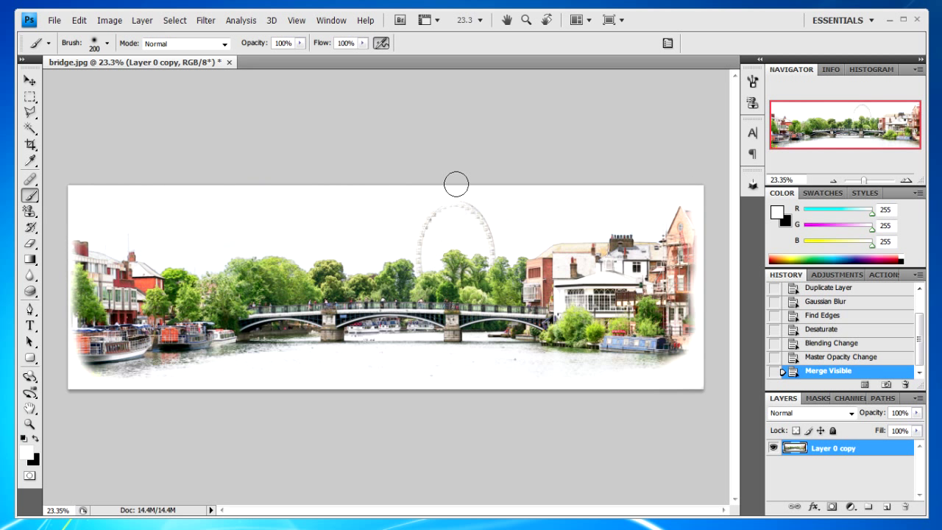
pyautogui.moveTo(538, 201)
pyautogui.mouseDown()
pyautogui.moveTo(475, 214)
pyautogui.moveTo(311, 187)
pyautogui.mouseUp()
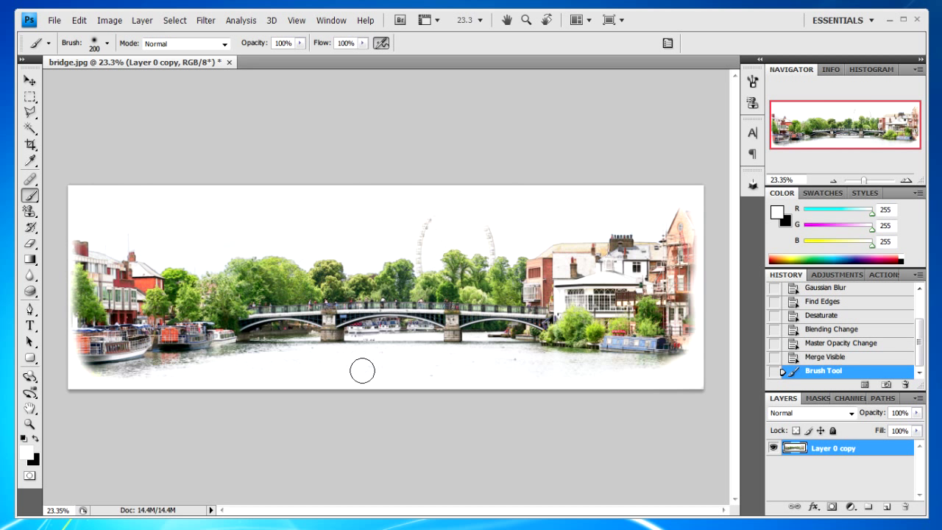
pyautogui.moveTo(62, 239)
pyautogui.mouseDown()
pyautogui.moveTo(54, 336)
pyautogui.moveTo(27, 172)
pyautogui.mouseUp()
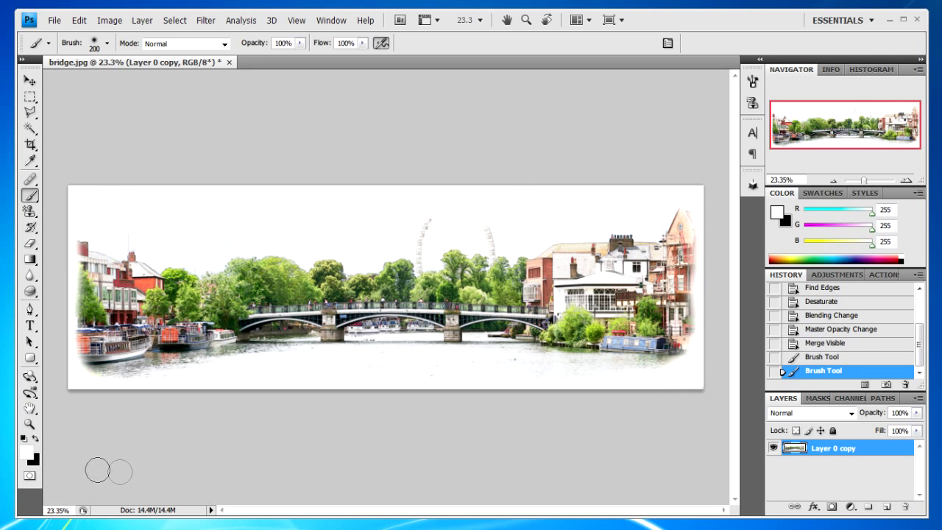
# - Add a white-filled Layer 1 and apply Texturizer Canvas at 75% scaling, relief 12
pyautogui.click(887, 507)
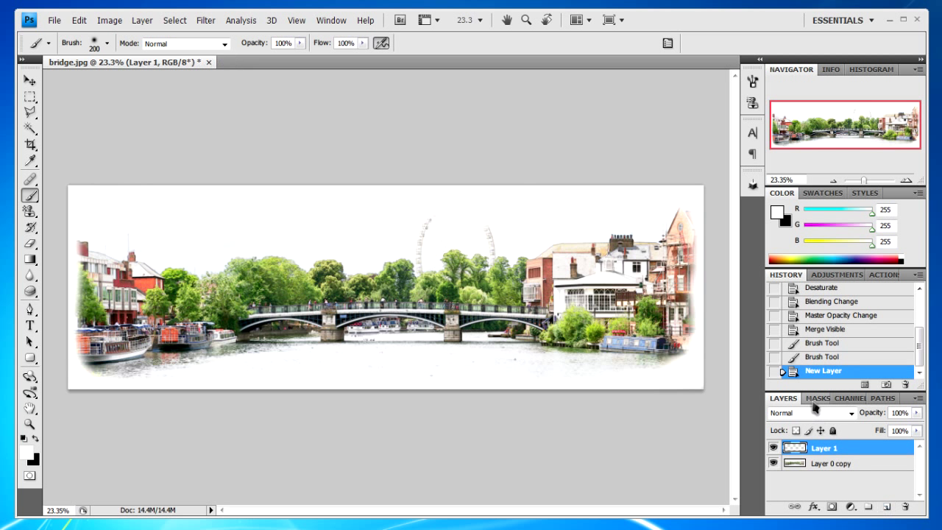
pyautogui.hotkey('alt', 'BackSpace')
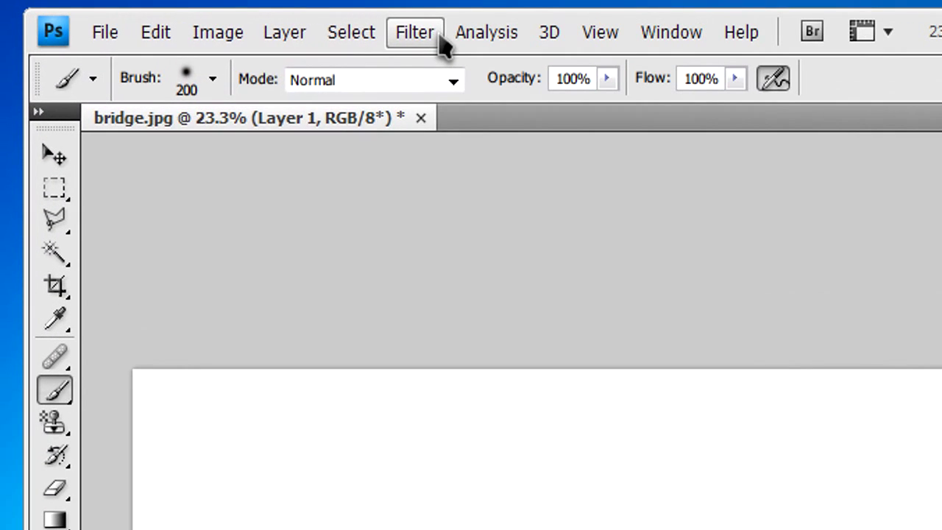
pyautogui.click(214, 21)
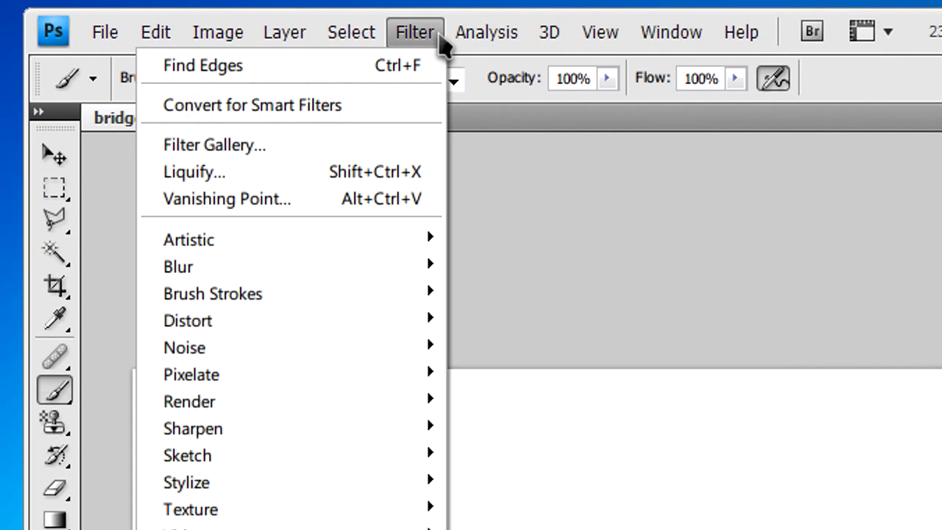
pyautogui.moveTo(358, 511)
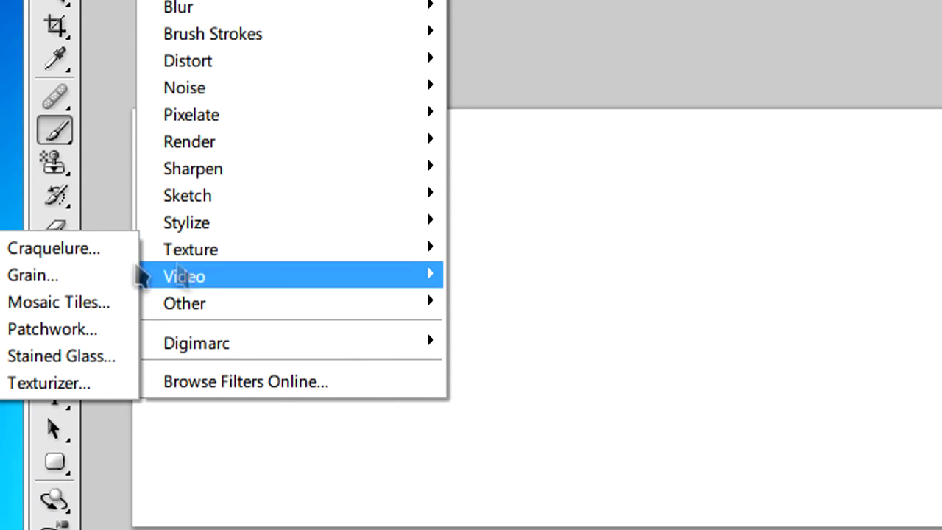
pyautogui.click(116, 383)
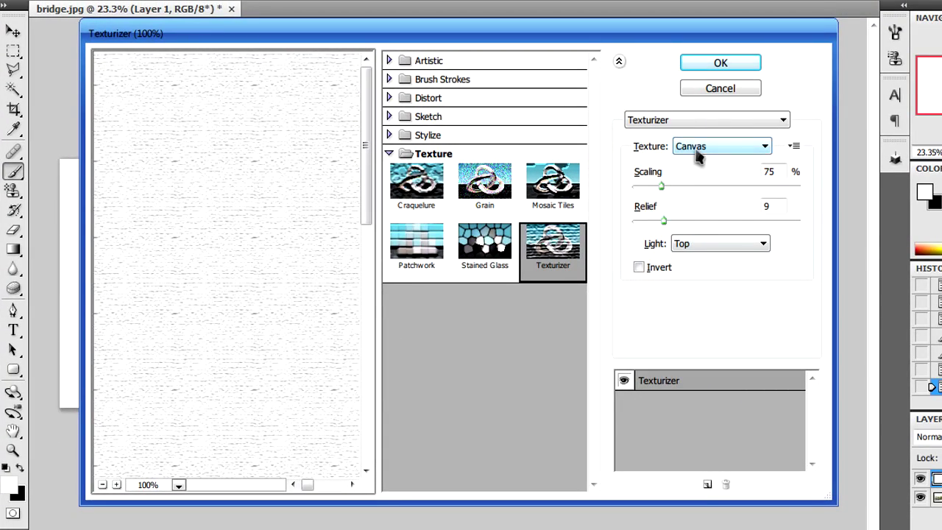
pyautogui.click(698, 148)
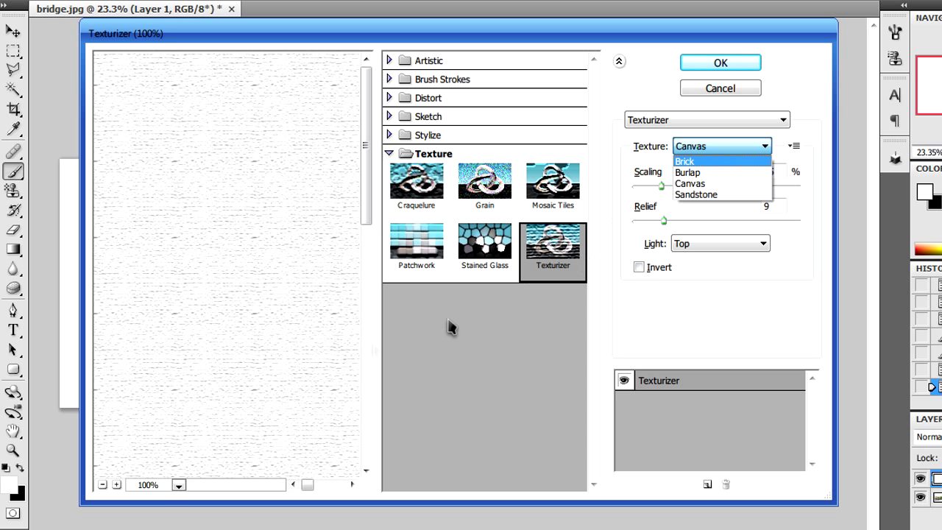
pyautogui.click(103, 486)
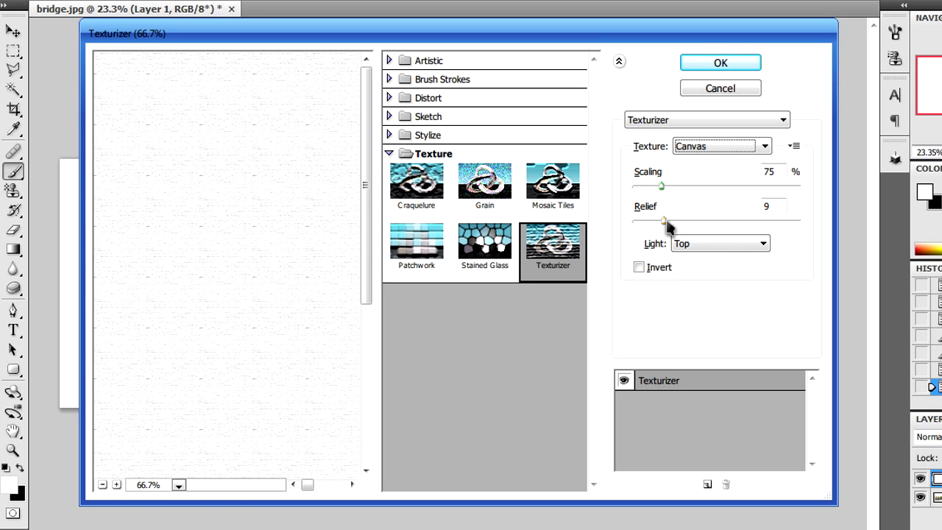
pyautogui.moveTo(666, 221); pyautogui.dragTo(675, 221)
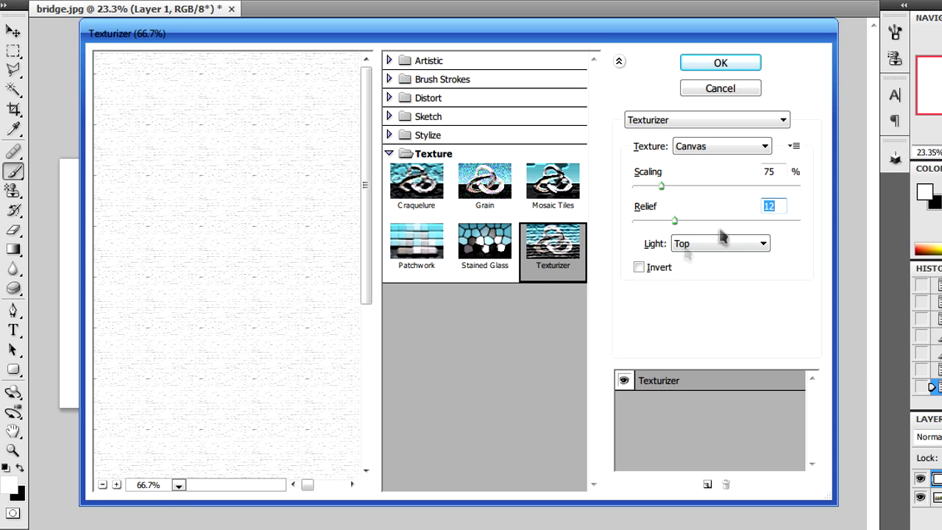
pyautogui.click(708, 66)
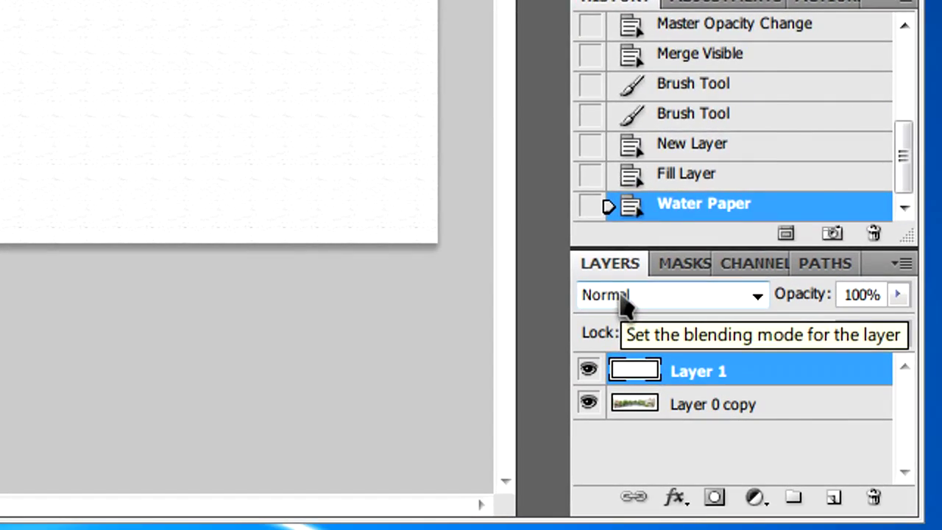
# - Set Layer 1 to Multiply, add a brush dab, and zoom in to inspect the texture
pyautogui.click(939, 440)
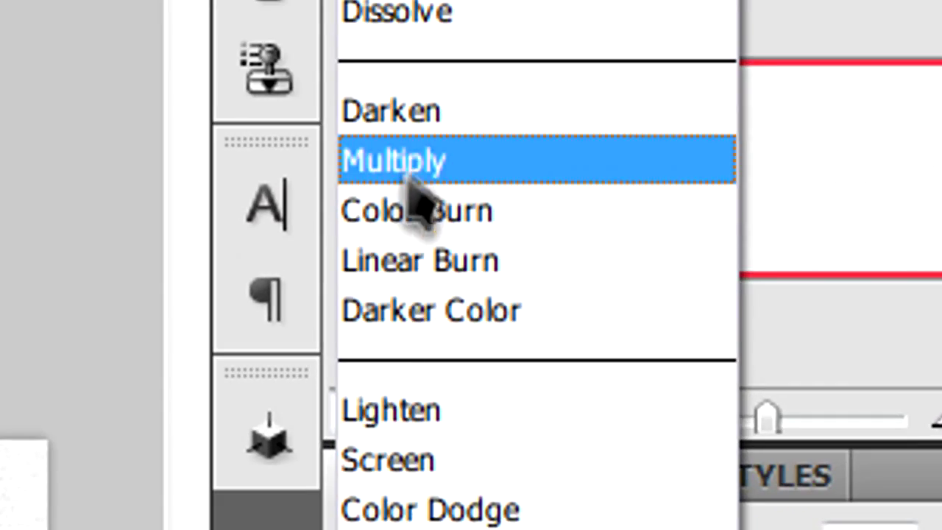
pyautogui.click(413, 158)
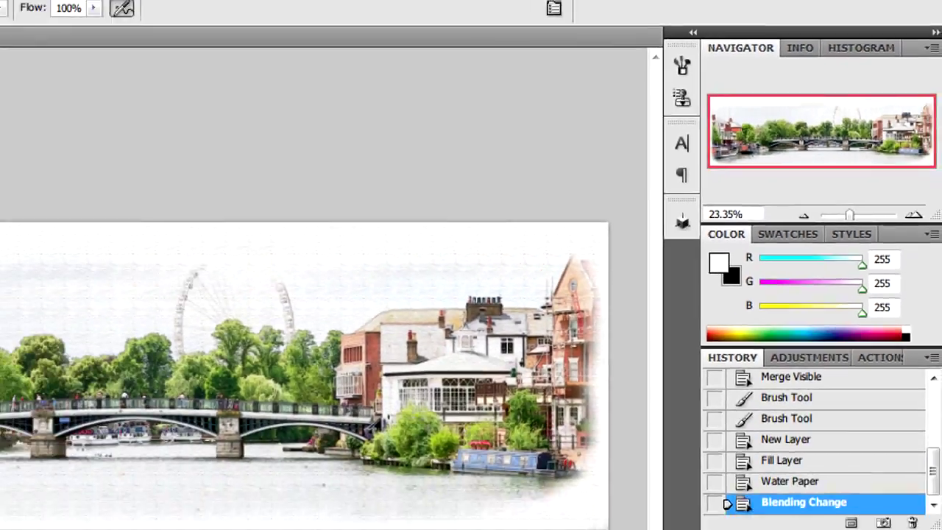
pyautogui.click(261, 439)
pyautogui.scroll(1, 261, 439)
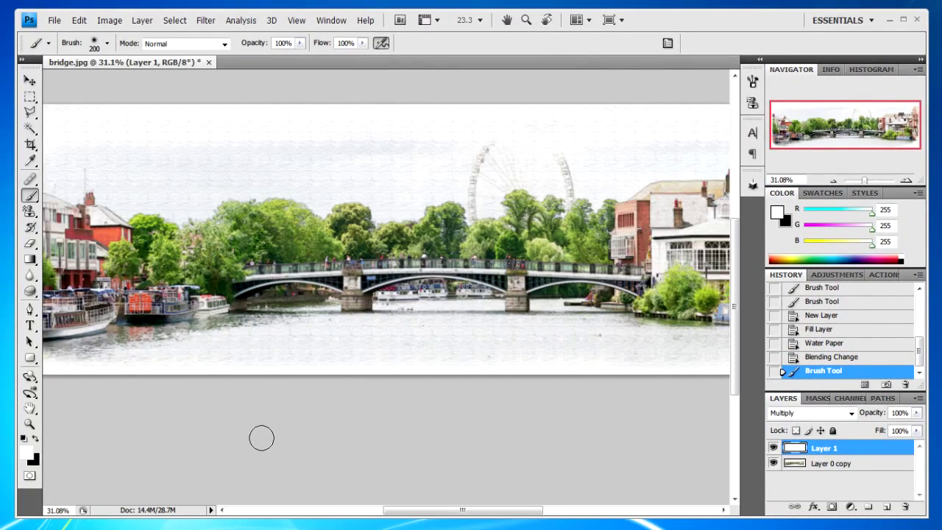
pyautogui.scroll(2, 262, 439)
pyautogui.scroll(1, 319, 206)
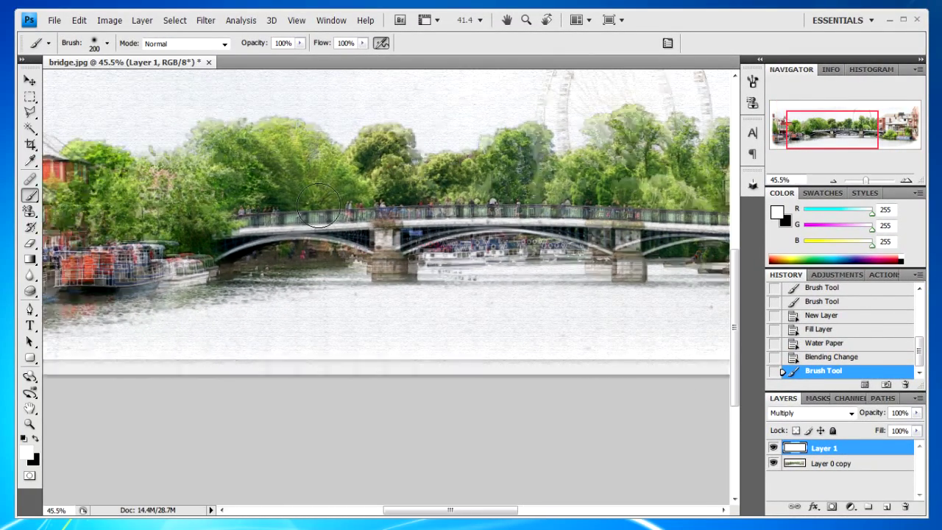
pyautogui.scroll(3, 318, 206)
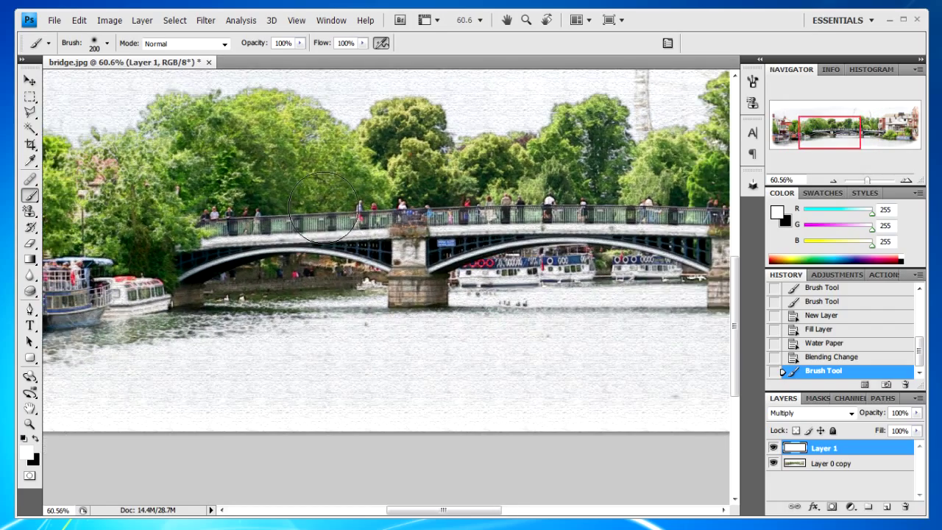
pyautogui.scroll(-3, 324, 206)
pyautogui.scroll(2, 324, 206)
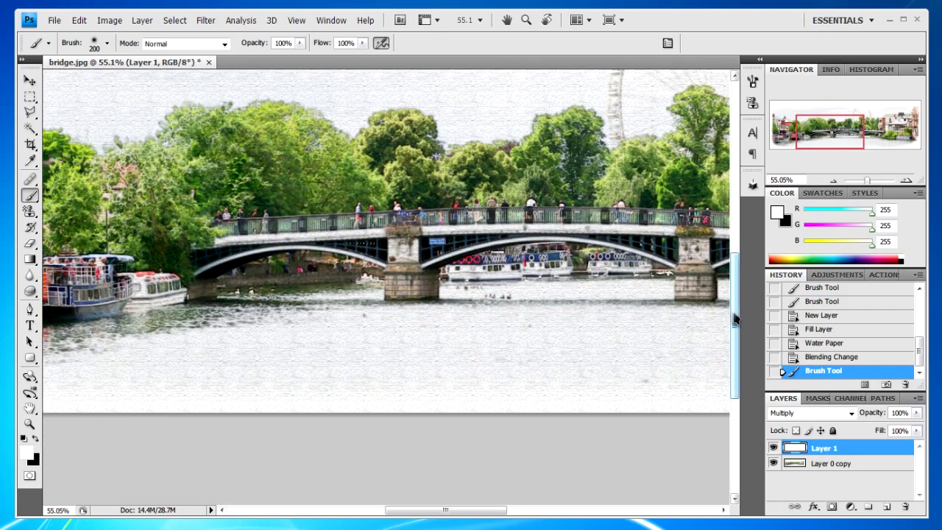
pyautogui.scroll(3, 736, 318)
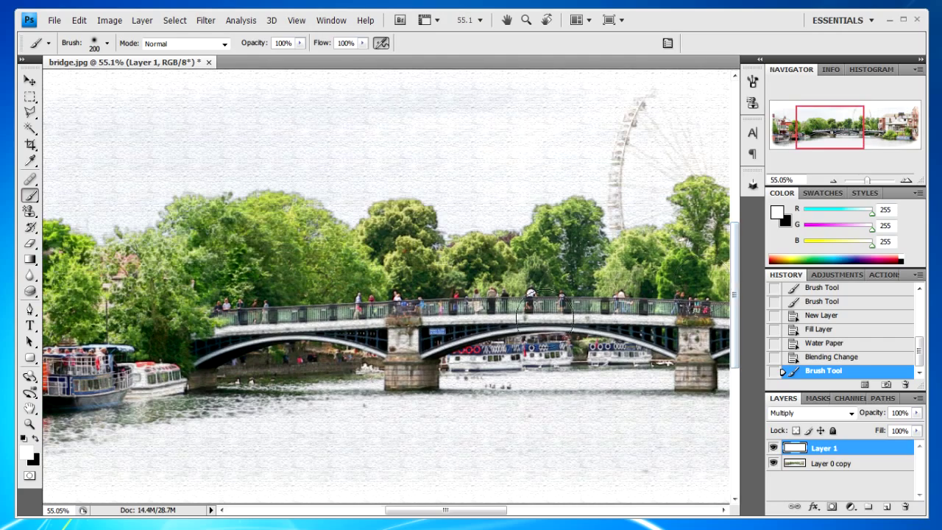
pyautogui.scroll(-4, 544, 315)
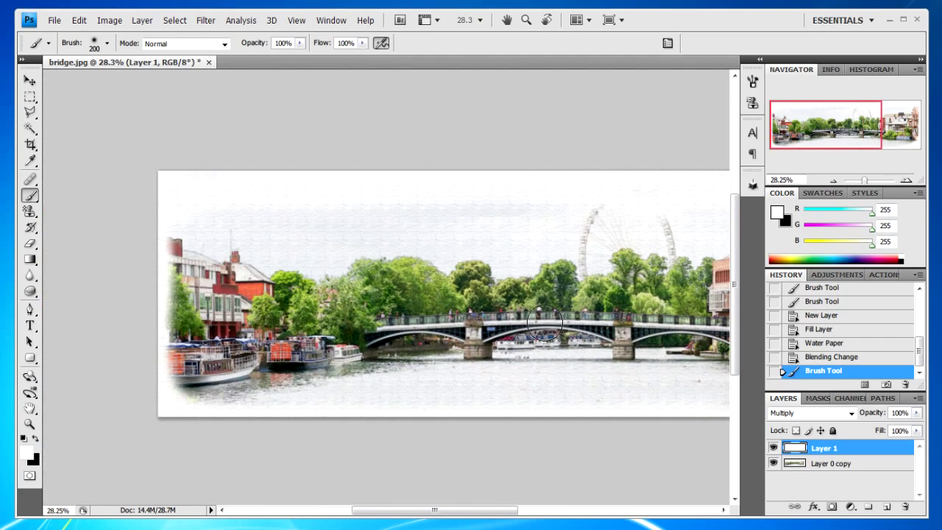
pyautogui.scroll(-1, 545, 322)
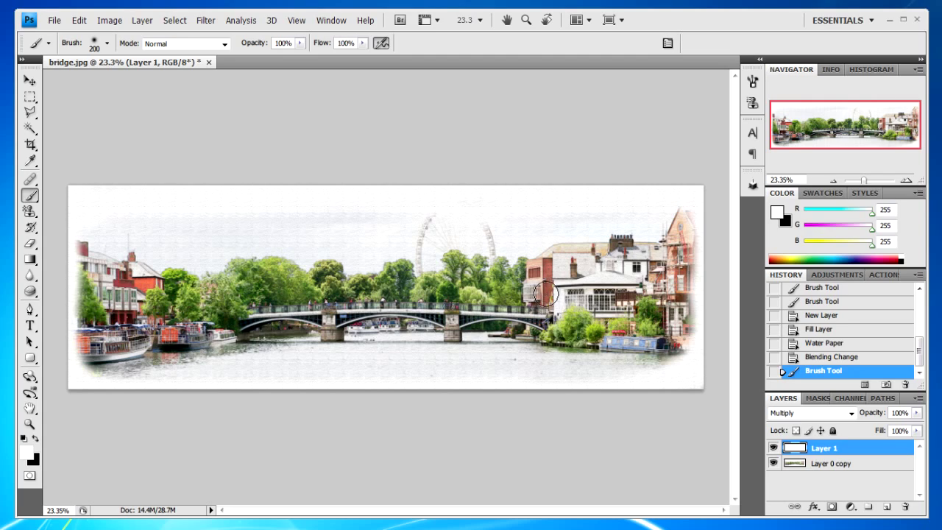
# - Step back five history states, removing the stroke, Multiply mode, texture, white fill and Layer 1
pyautogui.hotkey('ctrl', 'alt', 'z')
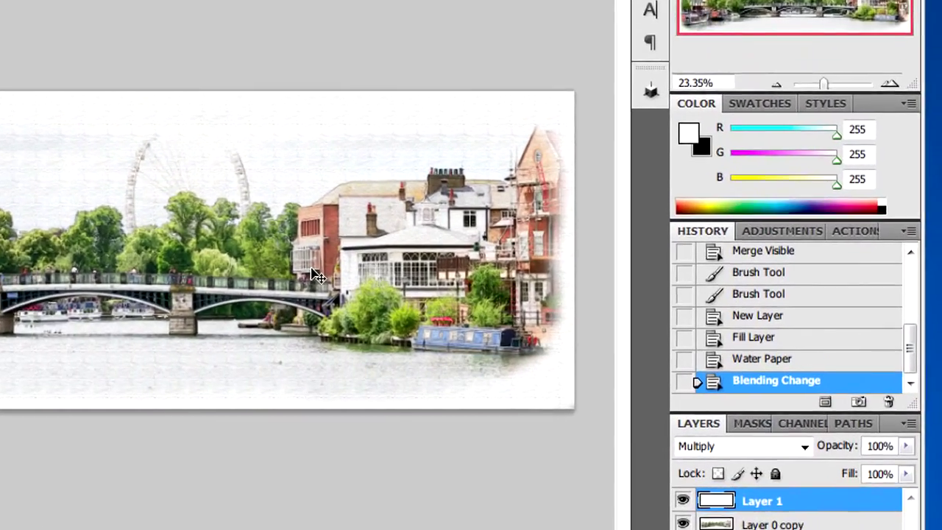
pyautogui.hotkey('ctrl', 'alt', 'z')
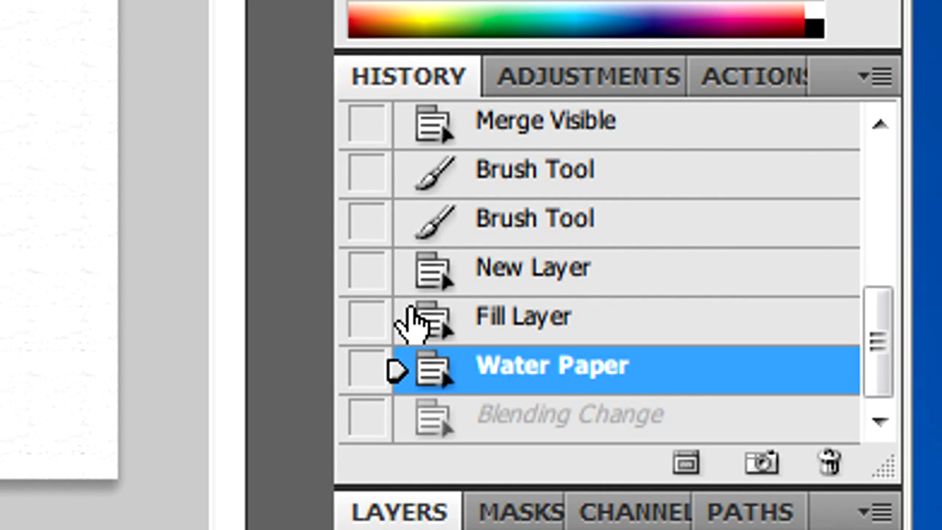
pyautogui.hotkey('ctrl', 'alt', 'z')
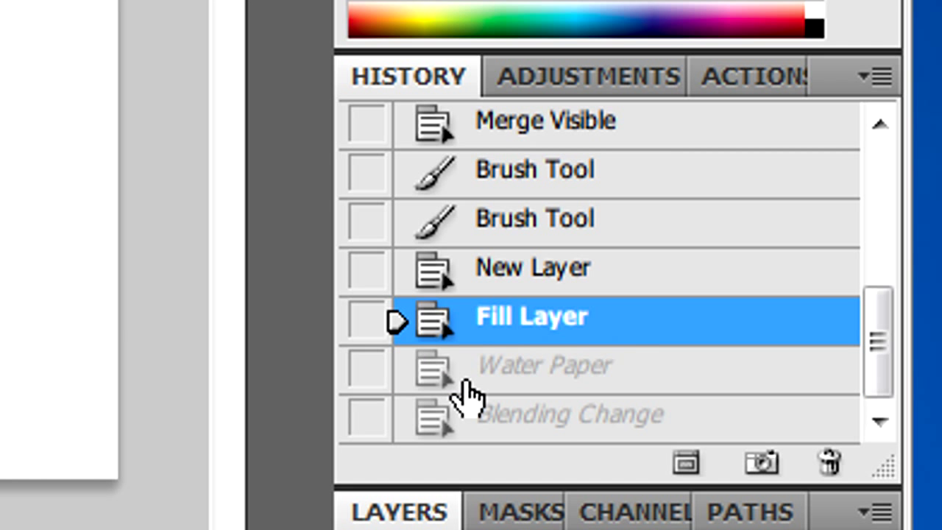
pyautogui.hotkey('ctrl', 'alt', 'z')
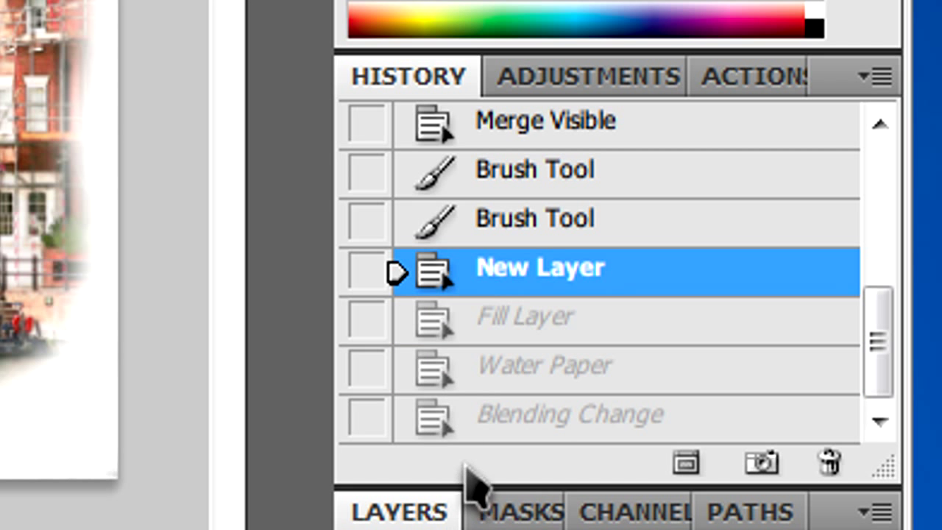
pyautogui.hotkey('ctrl', 'alt', 'z')
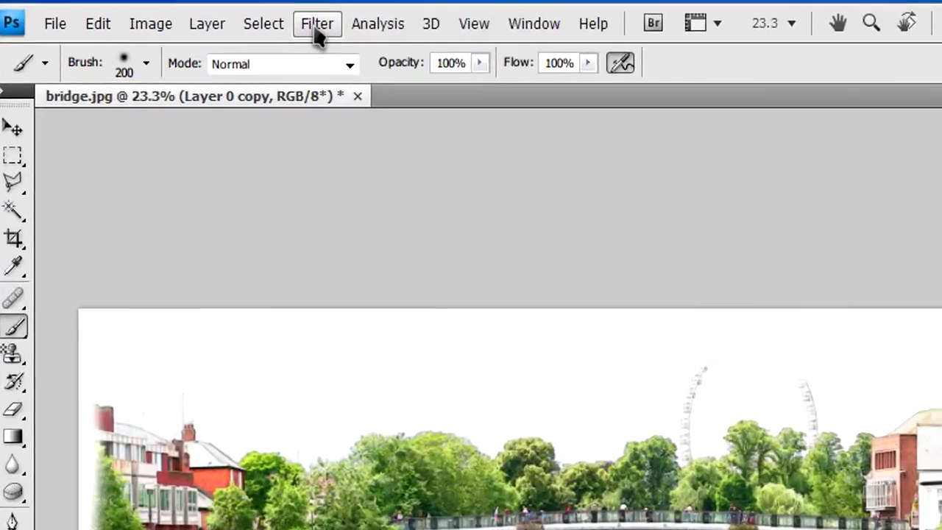
pyautogui.click(206, 22)
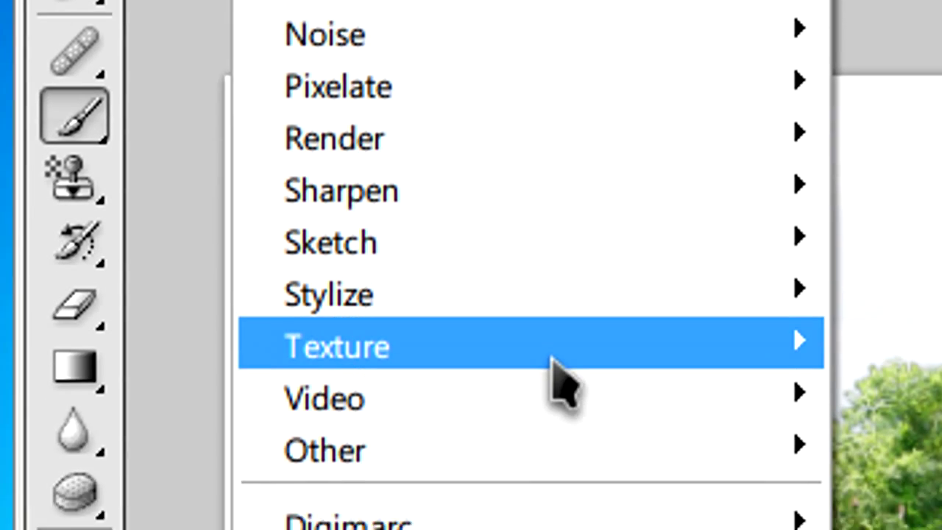
pyautogui.moveTo(148, 257)
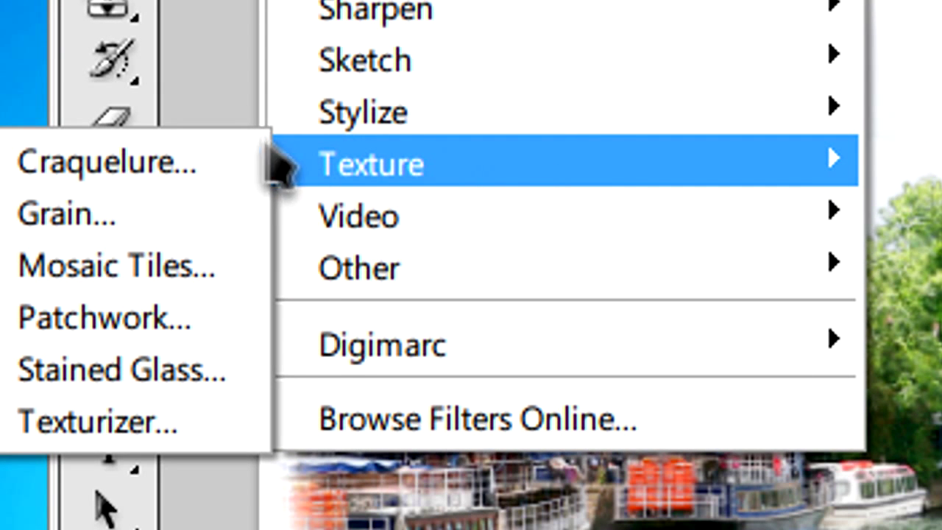
pyautogui.click(196, 426)
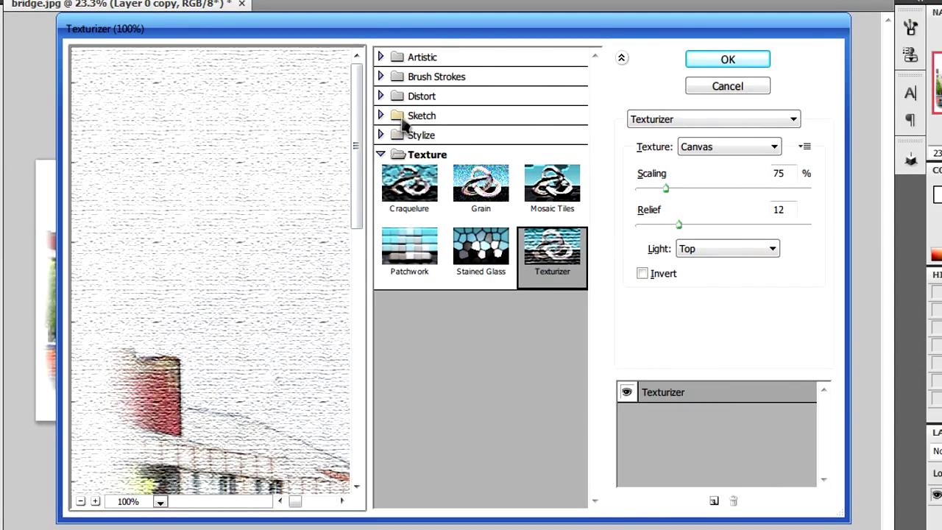
pyautogui.click(402, 120)
pyautogui.click(508, 409)
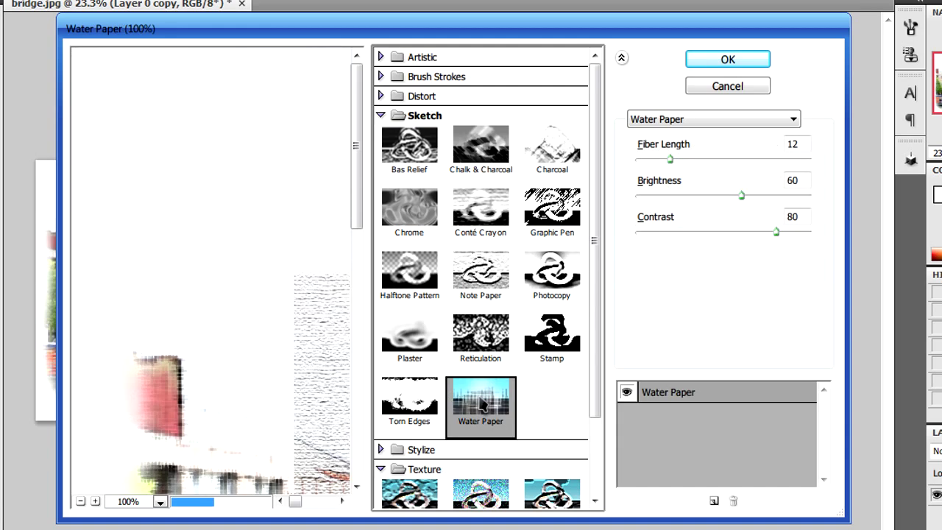
pyautogui.moveTo(361, 193); pyautogui.dragTo(356, 350)
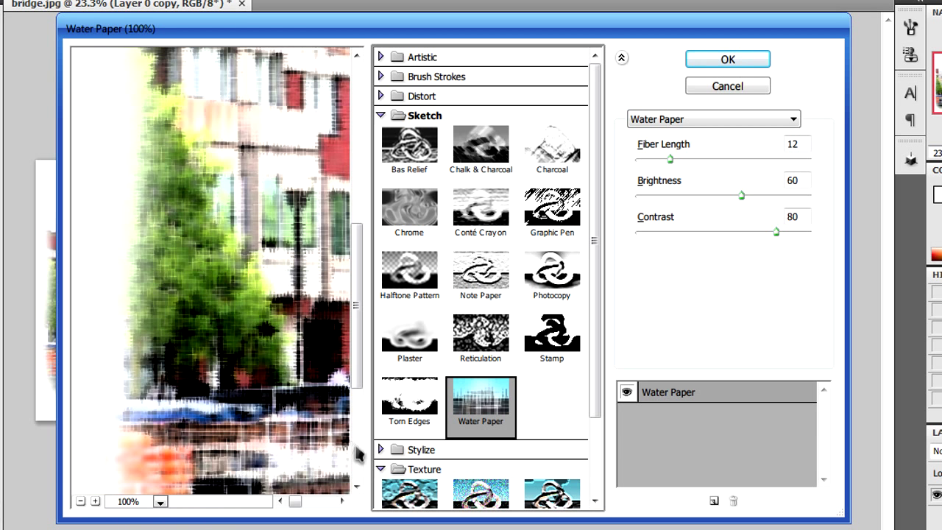
pyautogui.click(80, 501)
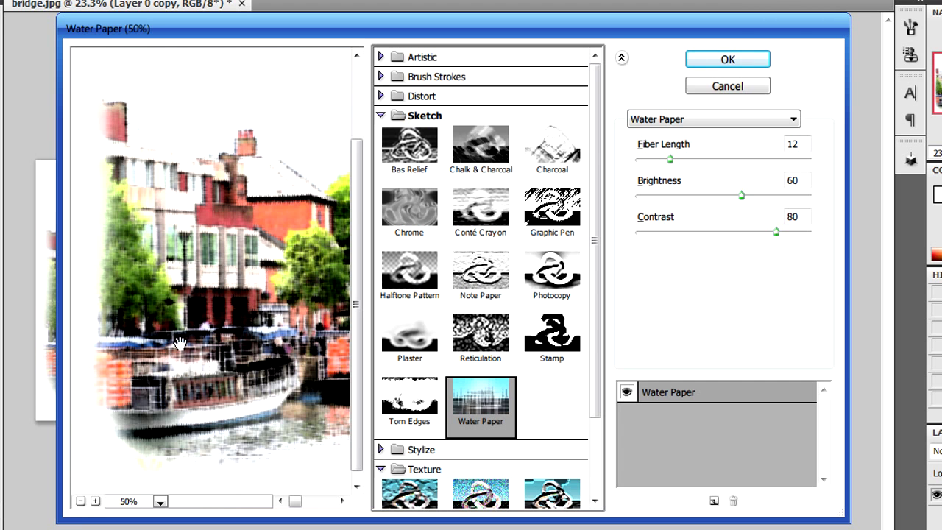
pyautogui.click(716, 60)
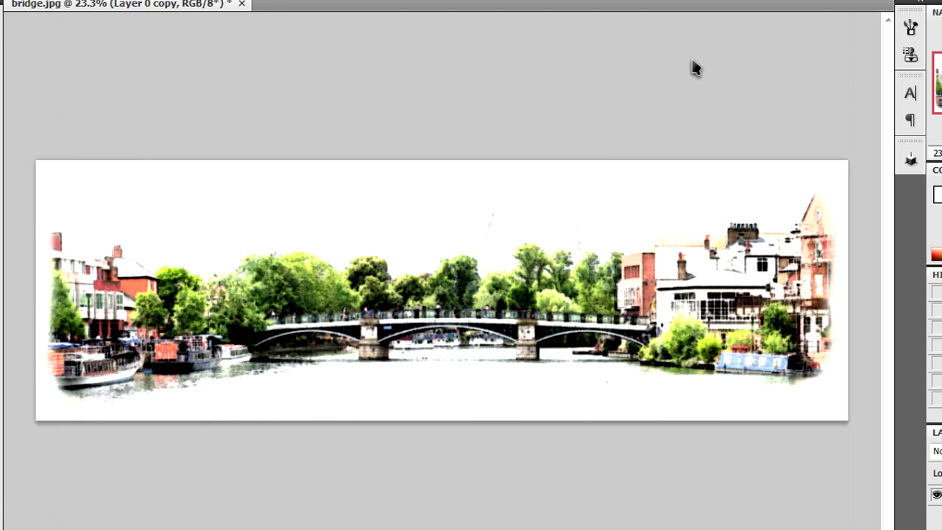
pyautogui.scroll(1, 301, 434)
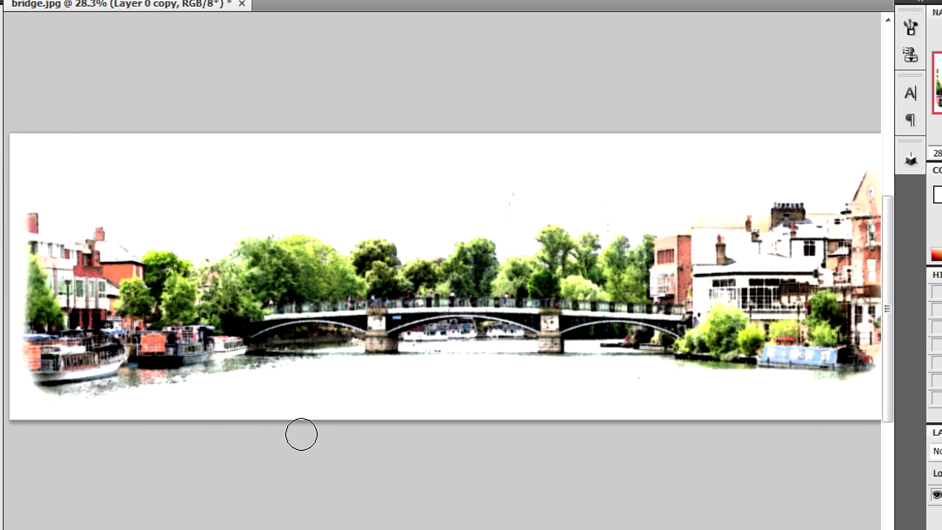
pyautogui.scroll(7, 301, 434)
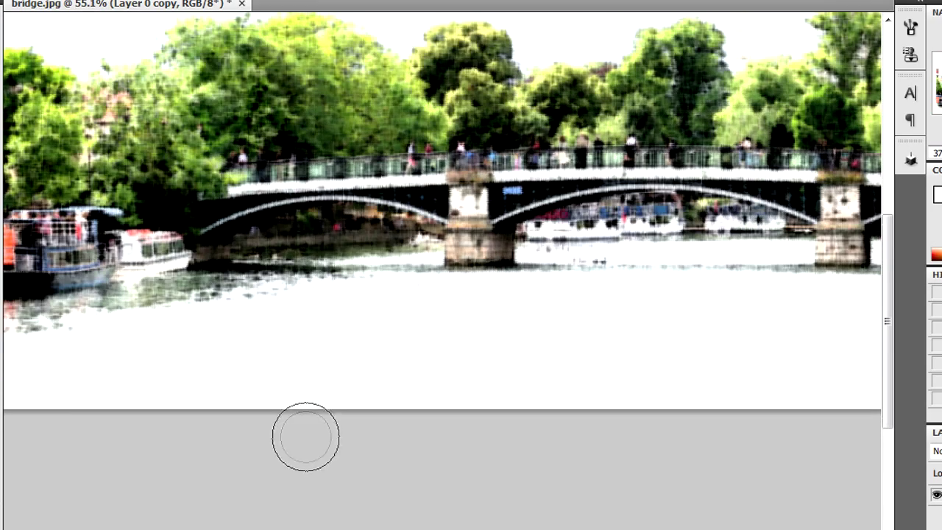
pyautogui.scroll(-7, 305, 437)
pyautogui.hotkey('ctrl', 'z')
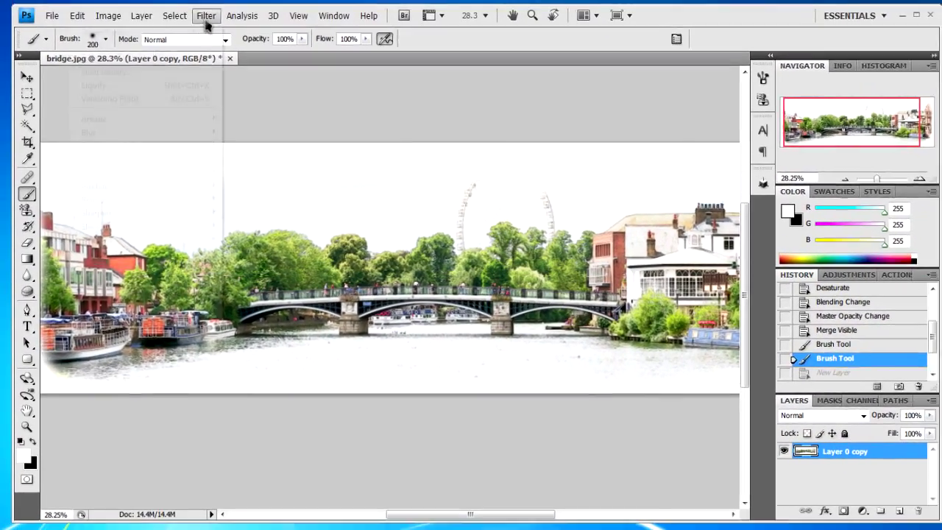
# - Apply the Artistic Watercolor filter with Brush Detail 9, Shadow Intensity 1 and Texture 1
pyautogui.click(206, 20)
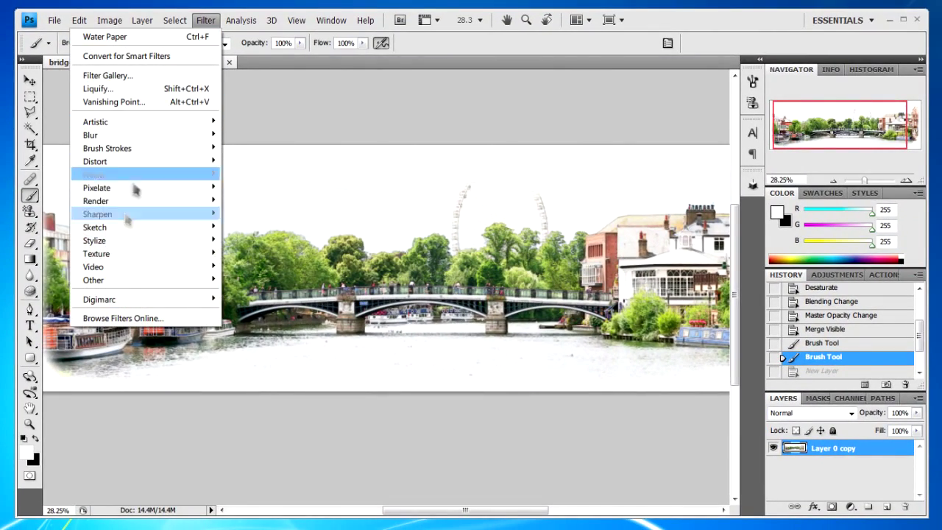
pyautogui.moveTo(111, 253)
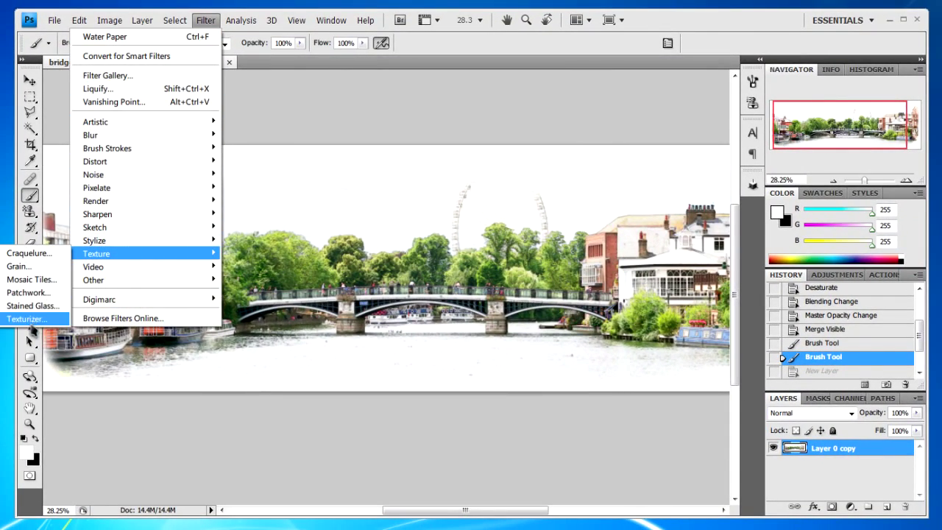
pyautogui.click(26, 319)
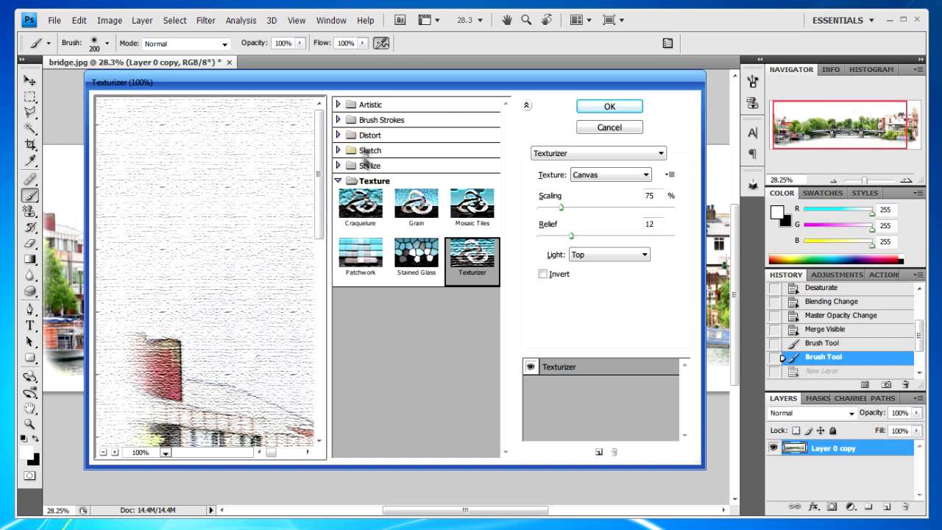
pyautogui.click(362, 109)
pyautogui.click(480, 341)
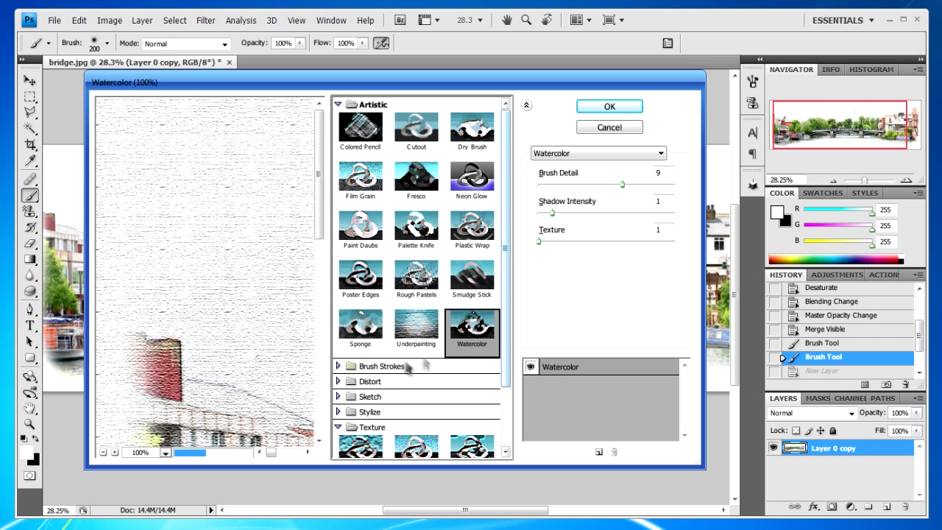
pyautogui.click(320, 236)
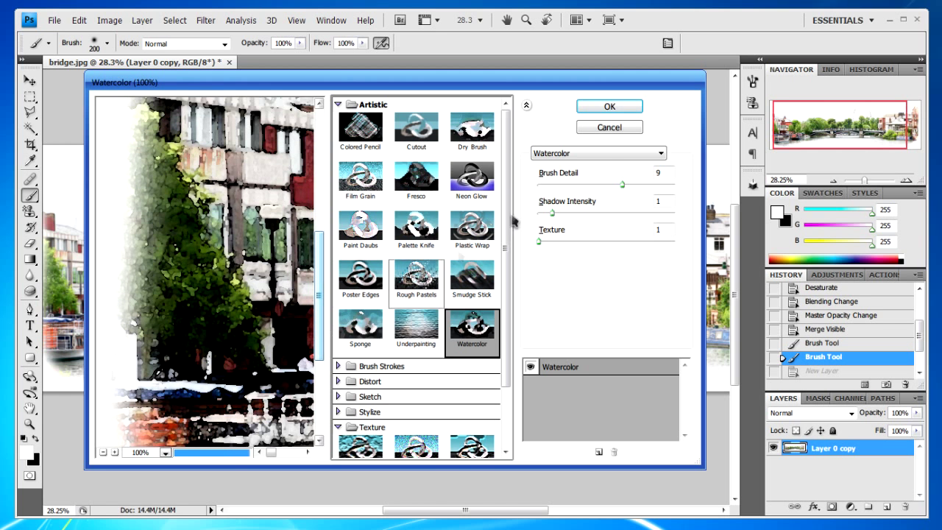
pyautogui.click(605, 105)
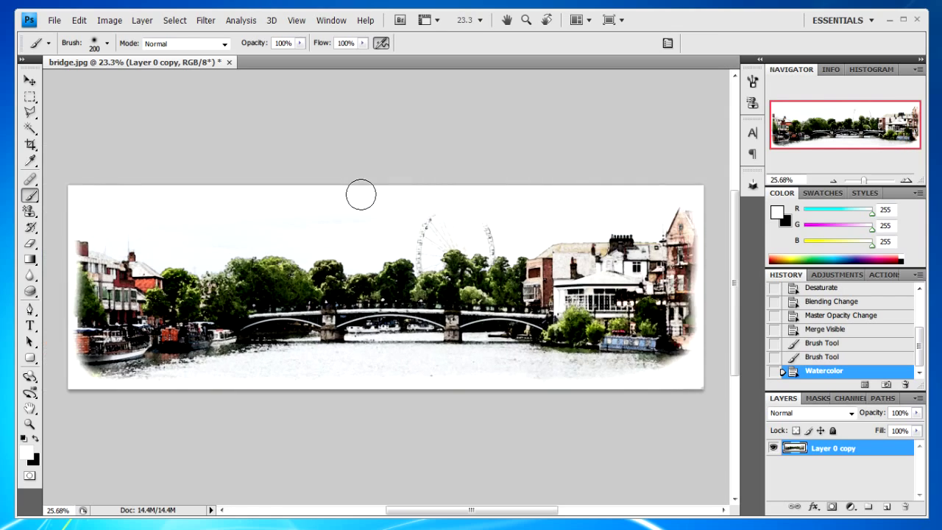
pyautogui.scroll(4, 361, 195)
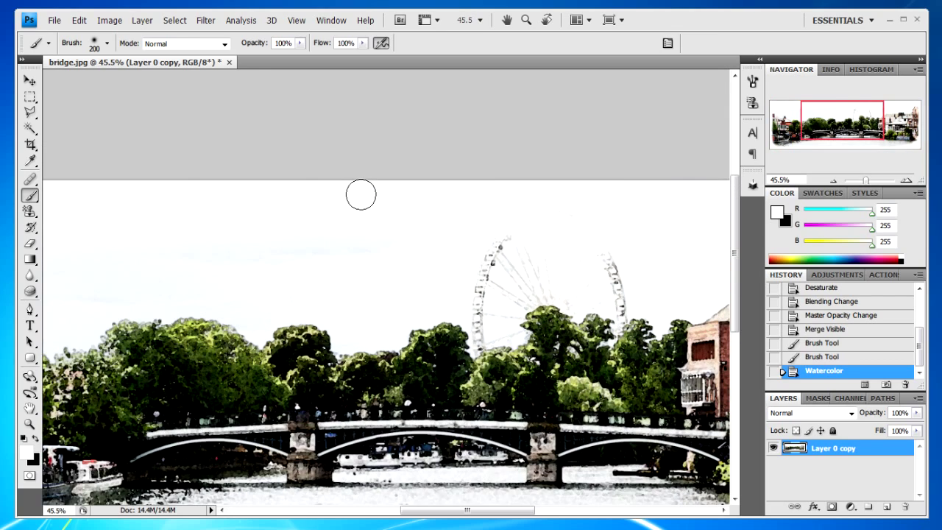
pyautogui.scroll(-4, 361, 207)
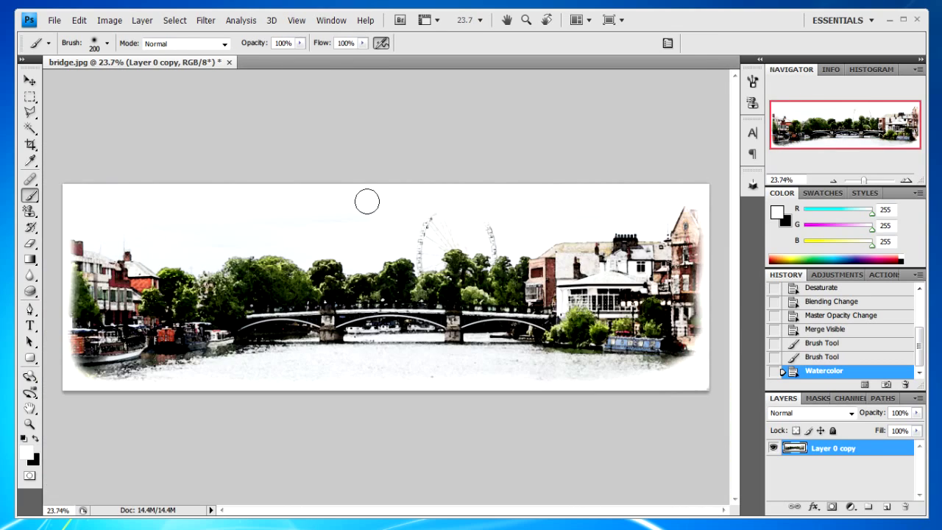